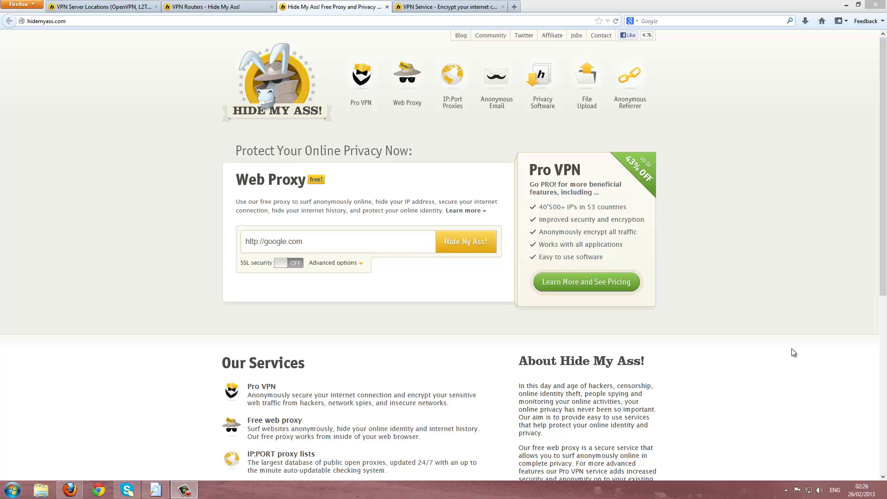
click(202, 8)
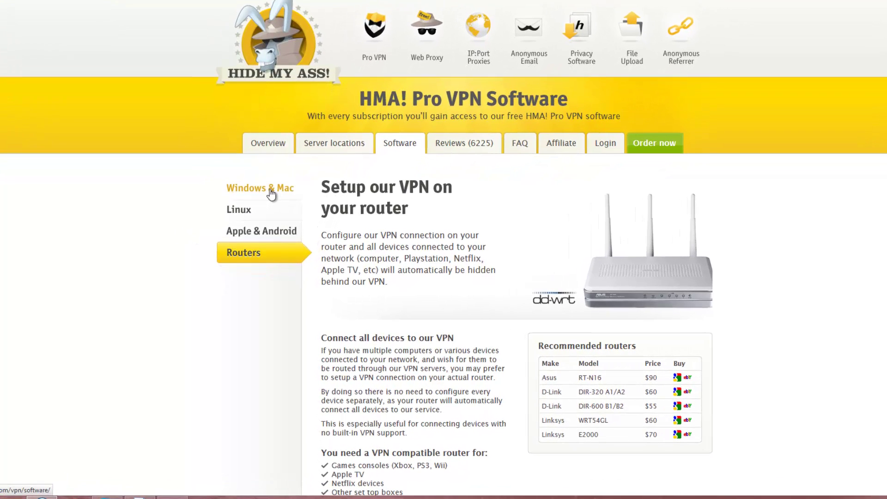
click(270, 194)
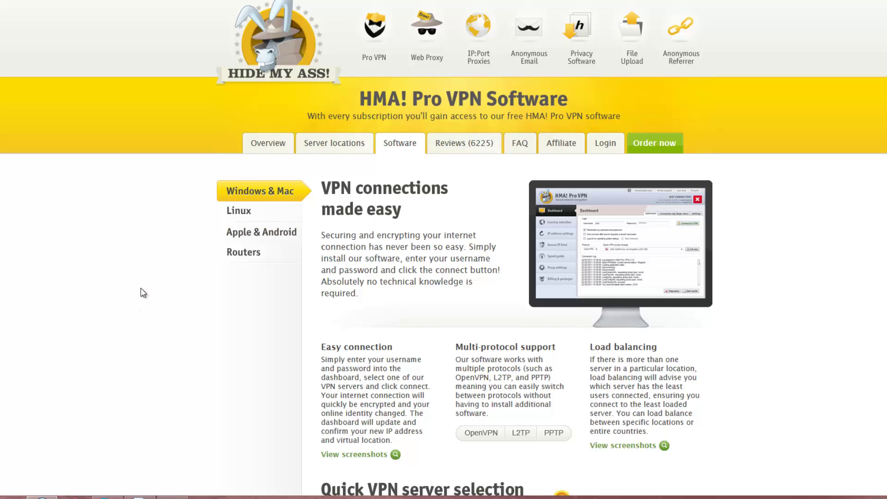
click(255, 217)
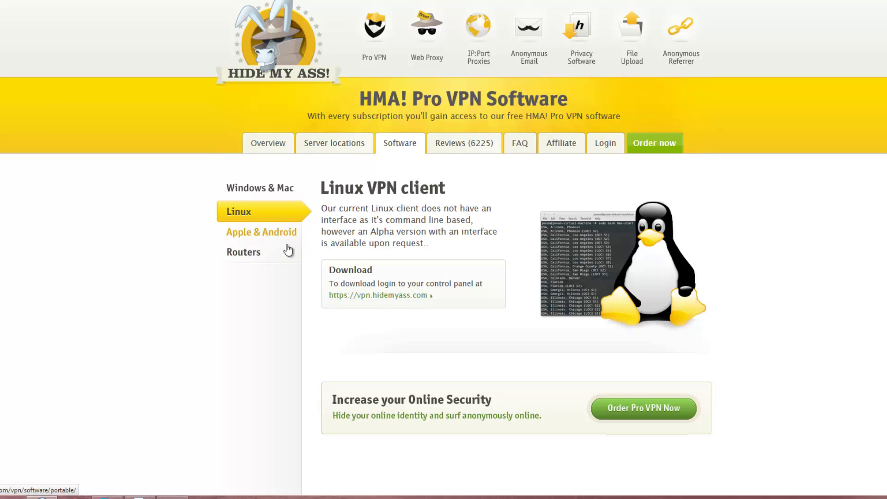
click(246, 240)
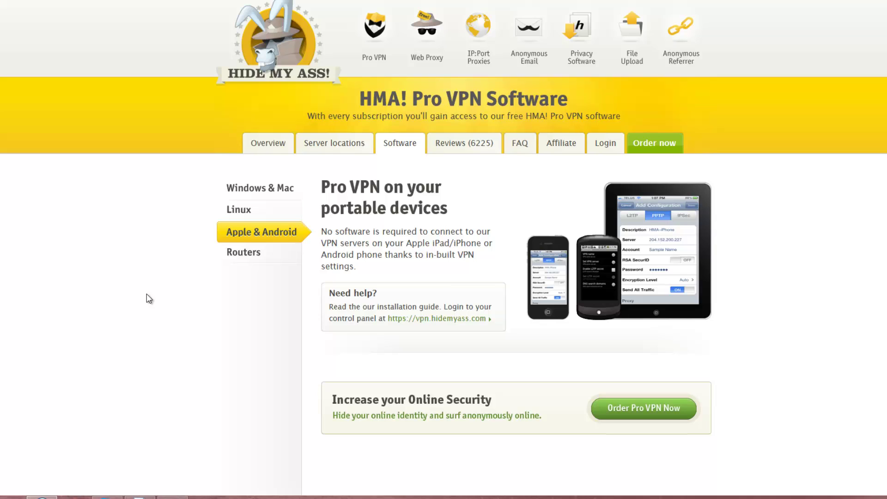
click(247, 261)
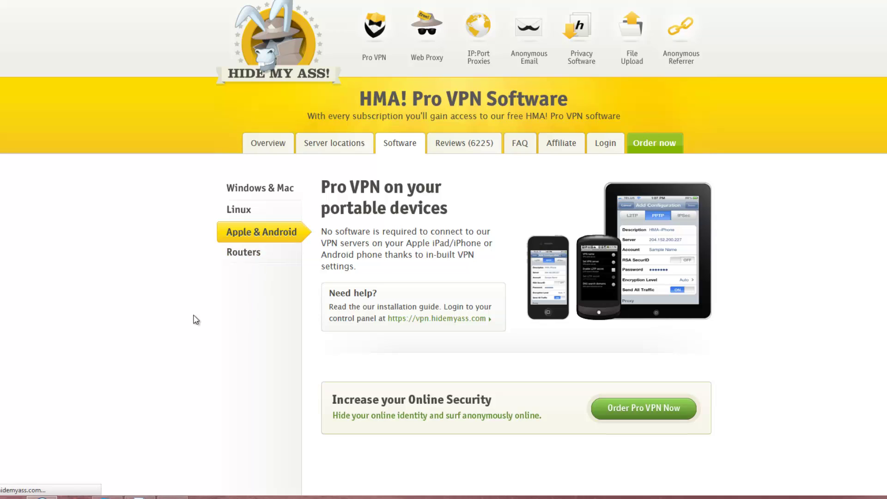
scroll(139, 287, down, 2)
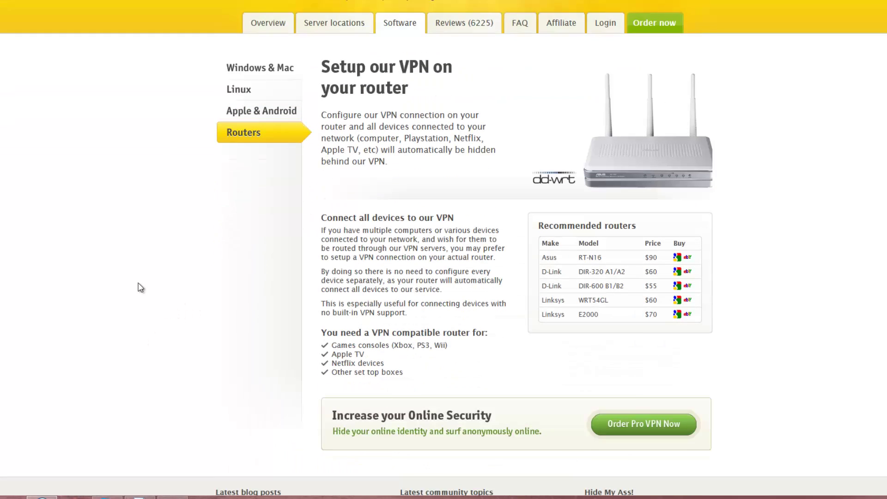
scroll(185, 267, down, 1)
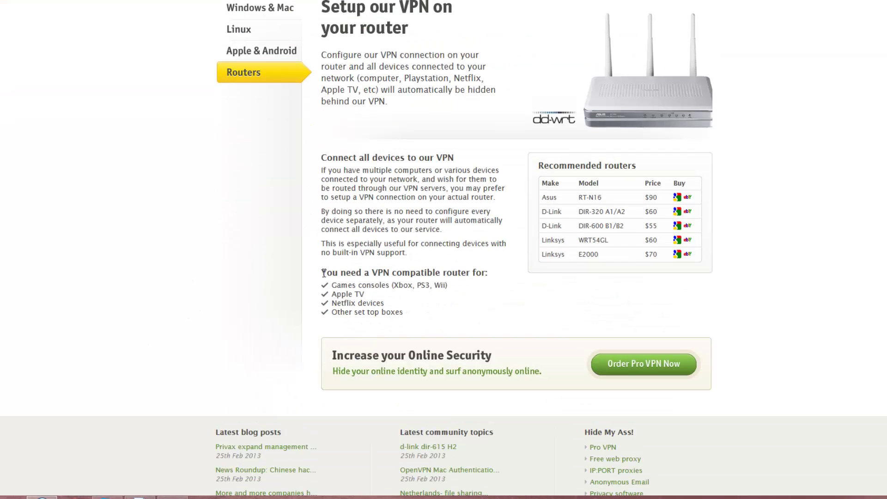
scroll(431, 225, up, 1)
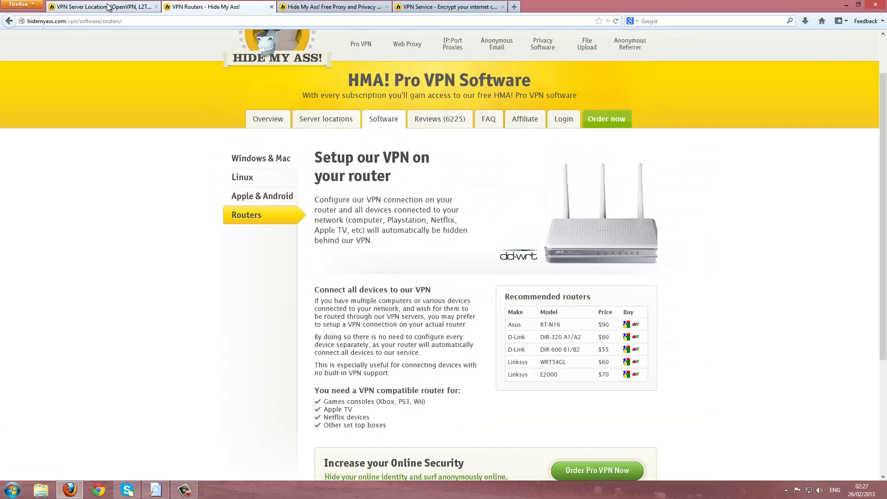
Browse the VPN server locations list by country, then return to the free proxy homepage.
click(108, 7)
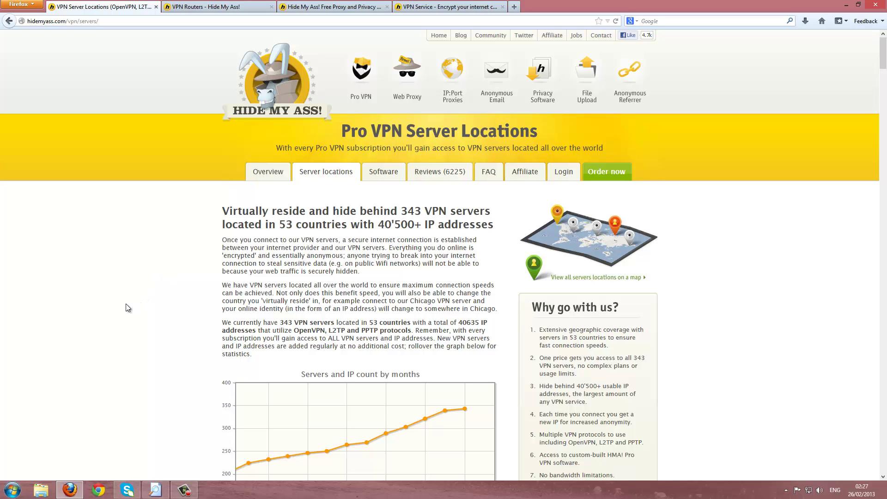
scroll(126, 304, down, 2)
scroll(126, 304, down, 5)
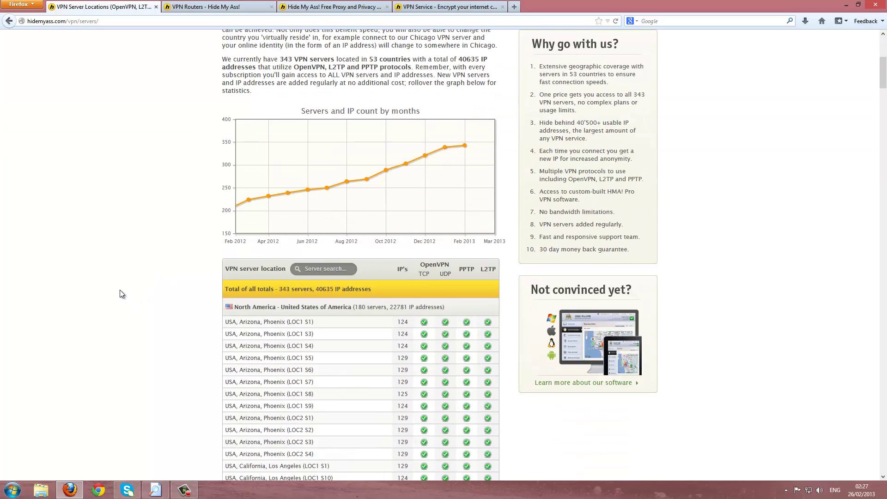
scroll(119, 290, up, 6)
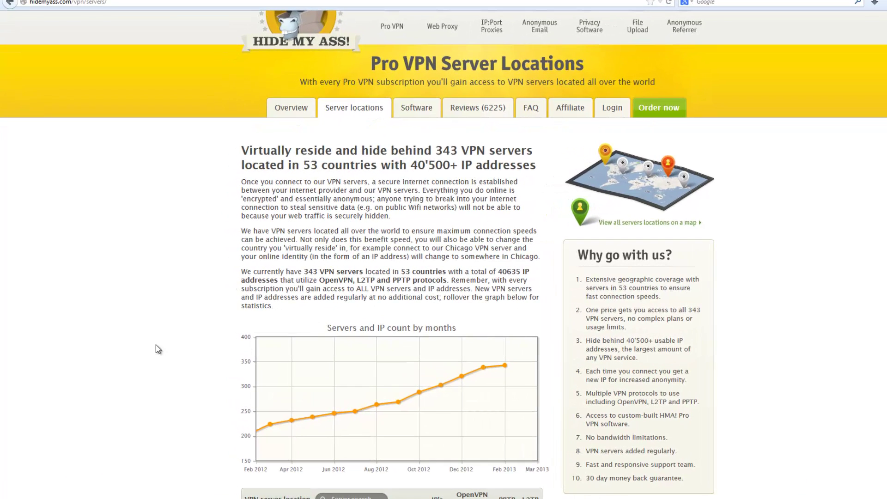
scroll(156, 342, down, 2)
scroll(157, 342, down, 3)
scroll(156, 343, down, 3)
scroll(156, 342, down, 5)
scroll(156, 342, down, 5)
scroll(155, 342, down, 5)
scroll(156, 342, down, 5)
scroll(156, 342, down, 5)
scroll(156, 342, down, 5)
scroll(155, 342, down, 5)
scroll(155, 341, down, 5)
scroll(155, 342, down, 5)
scroll(156, 341, down, 5)
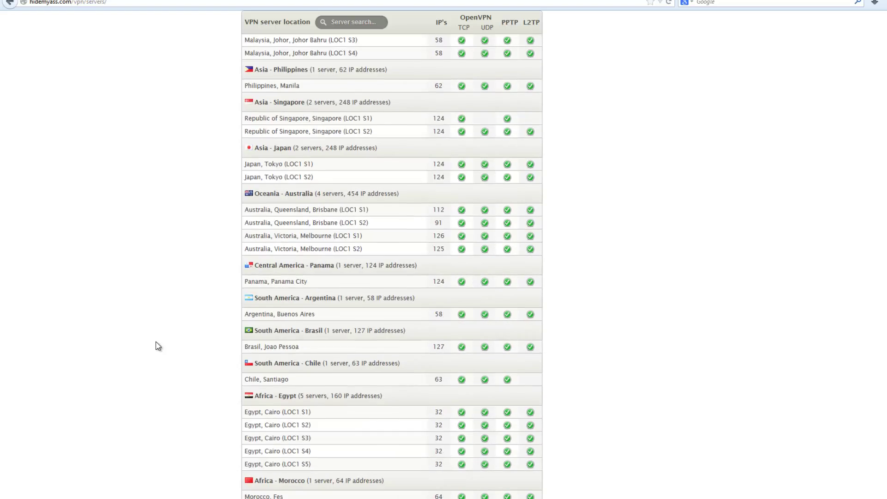
scroll(156, 342, down, 5)
scroll(155, 342, up, 10)
scroll(156, 342, up, 1)
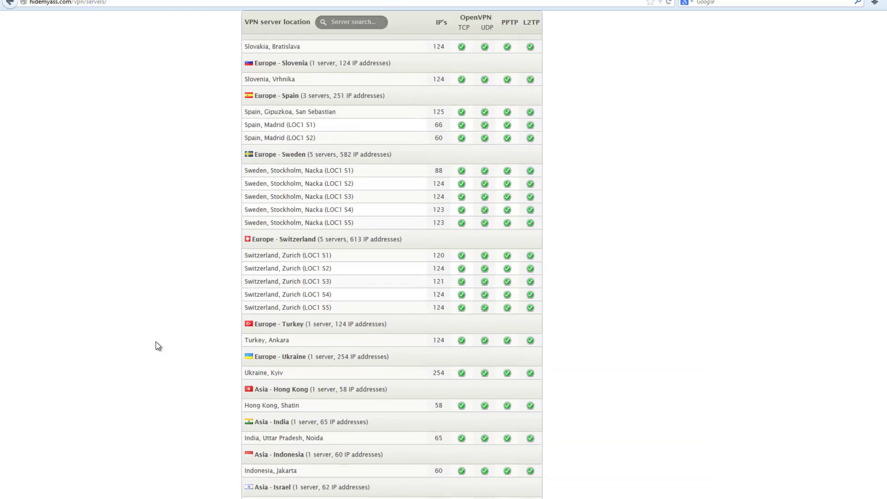
scroll(156, 344, up, 5)
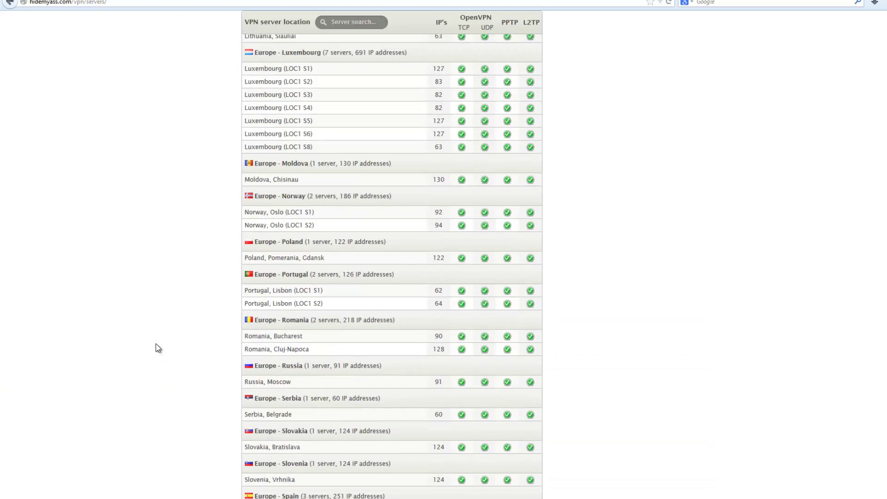
scroll(156, 344, up, 4)
scroll(156, 347, up, 5)
scroll(156, 347, up, 5)
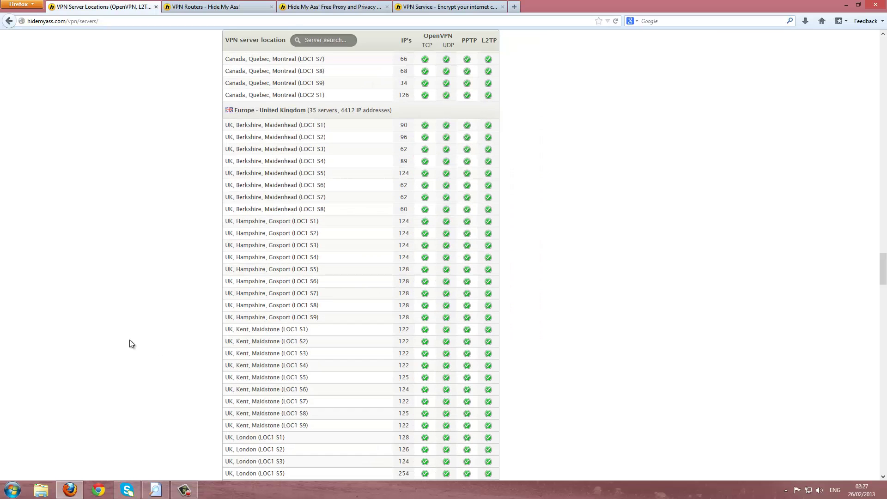
scroll(116, 374, up, 1)
scroll(116, 374, up, 5)
scroll(117, 375, up, 3)
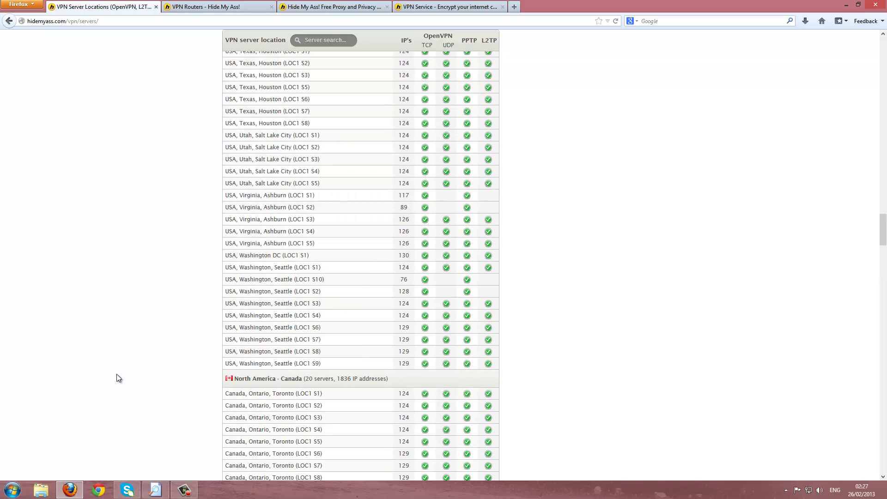
scroll(117, 378, up, 3)
scroll(116, 378, up, 10)
scroll(117, 378, up, 8)
scroll(117, 378, up, 2)
scroll(118, 378, up, 8)
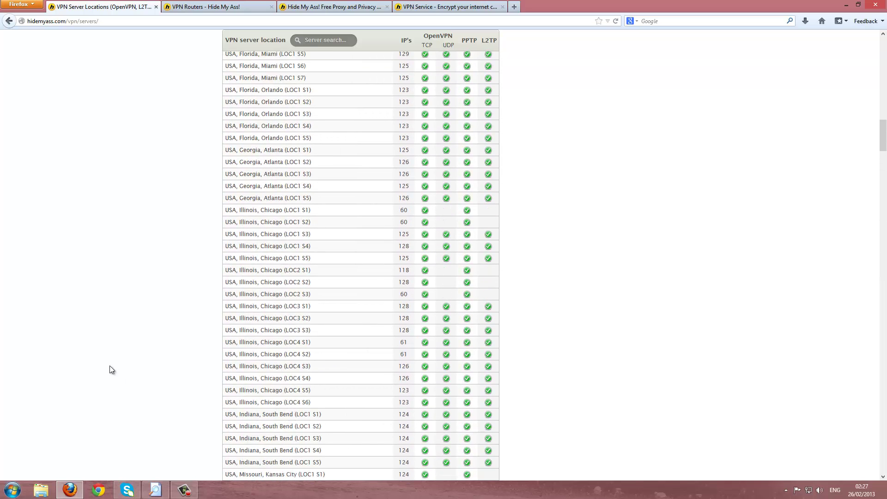
click(331, 10)
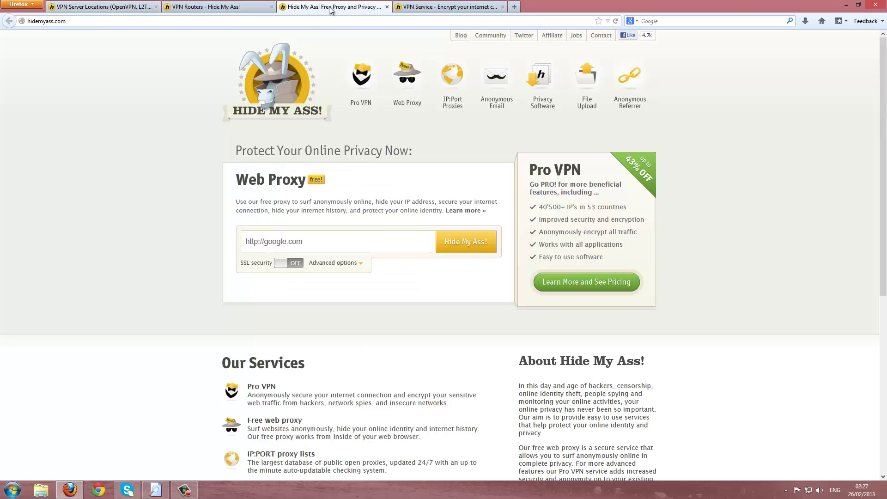
Open the HMA! Pro VPN service page showing 1 Month, 6 Months and 1 Year plans.
click(426, 10)
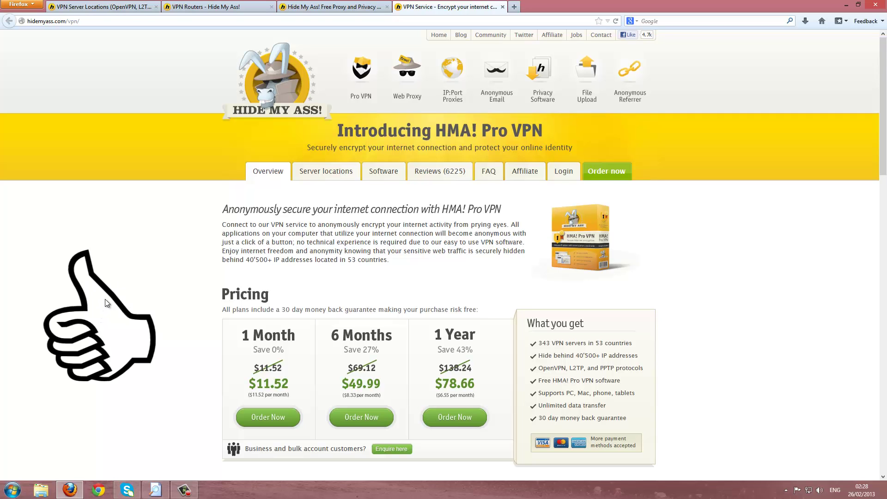
scroll(105, 303, down, 3)
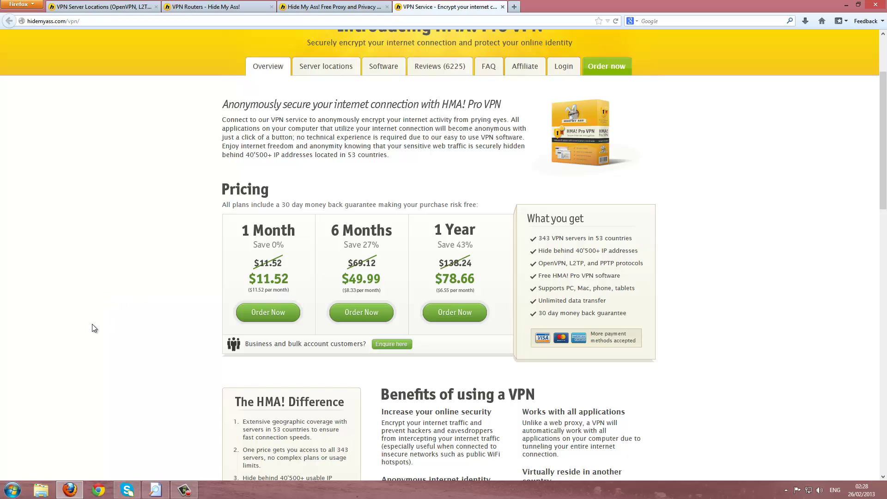
scroll(81, 313, down, 3)
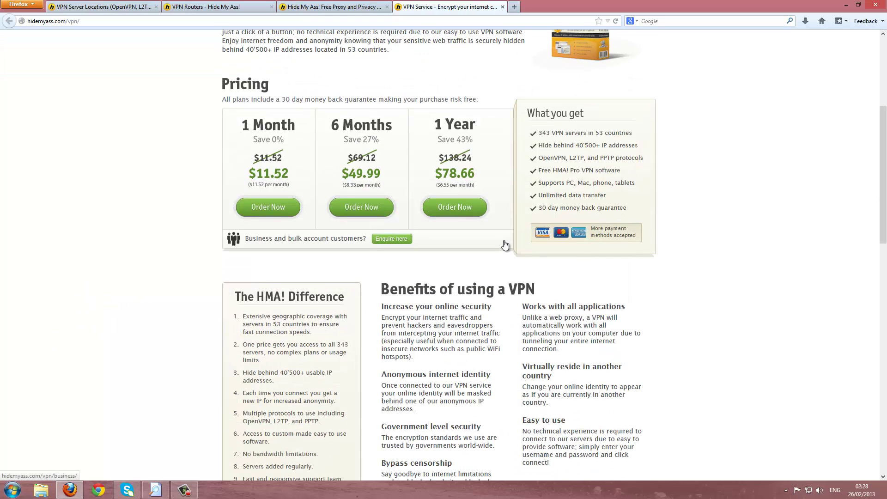